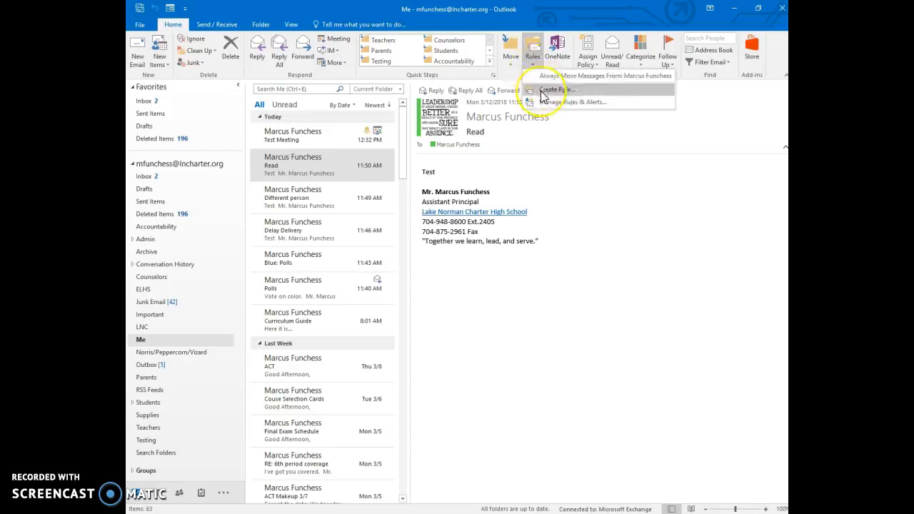
Start an advanced rule from the selected message, with mail from that message's sender as its only condition.
left_click(542, 95)
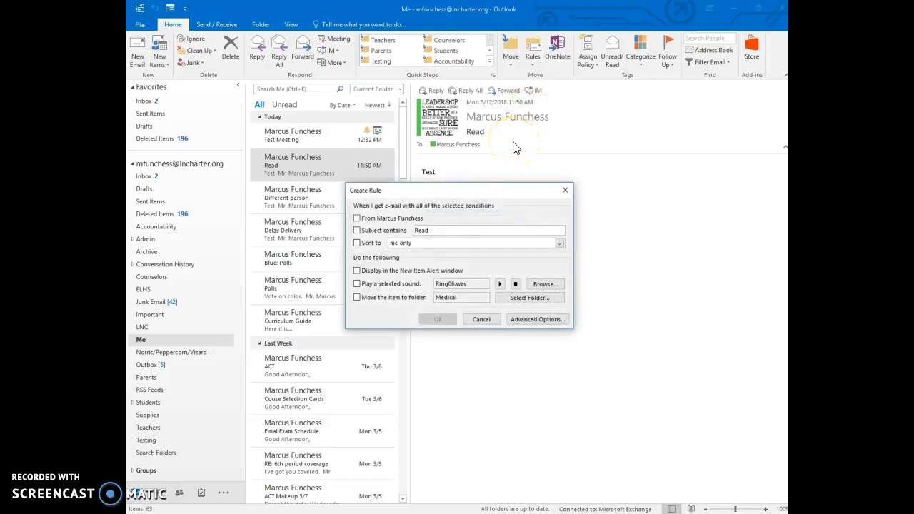
left_click(534, 321)
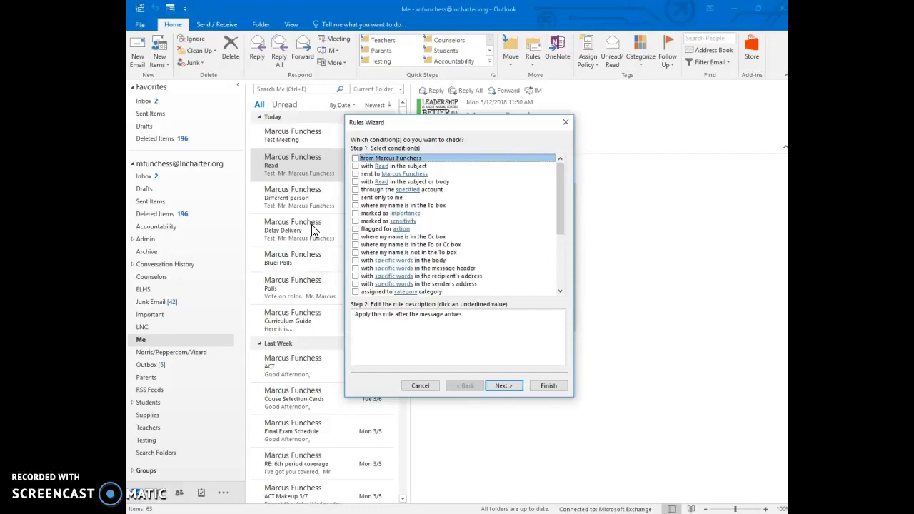
left_click(356, 158)
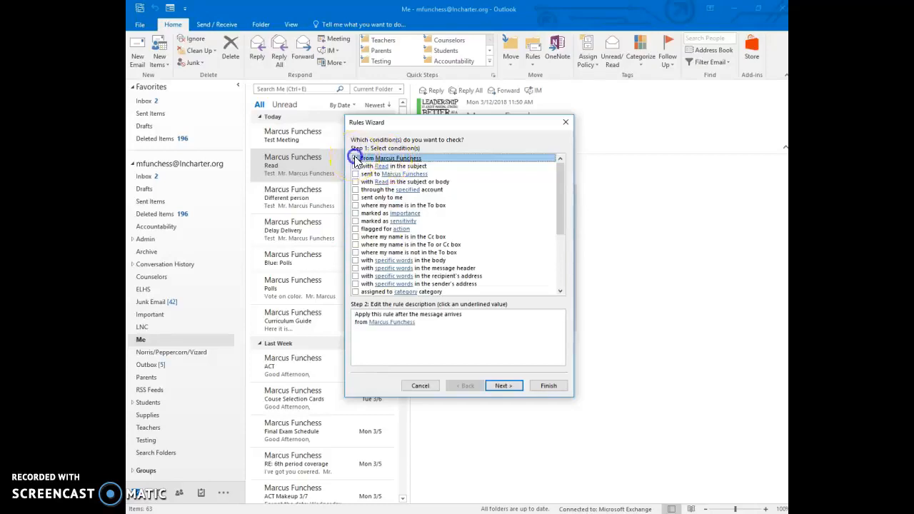
left_click(399, 322)
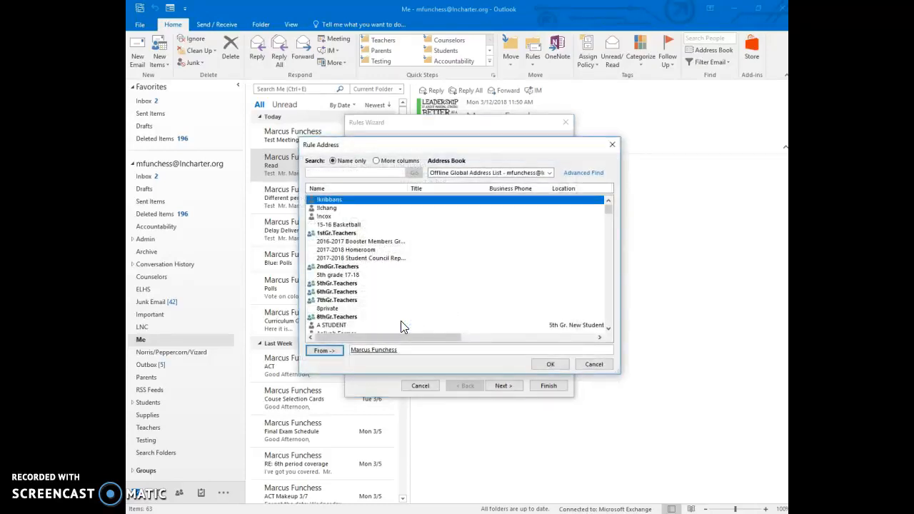
left_click(591, 370)
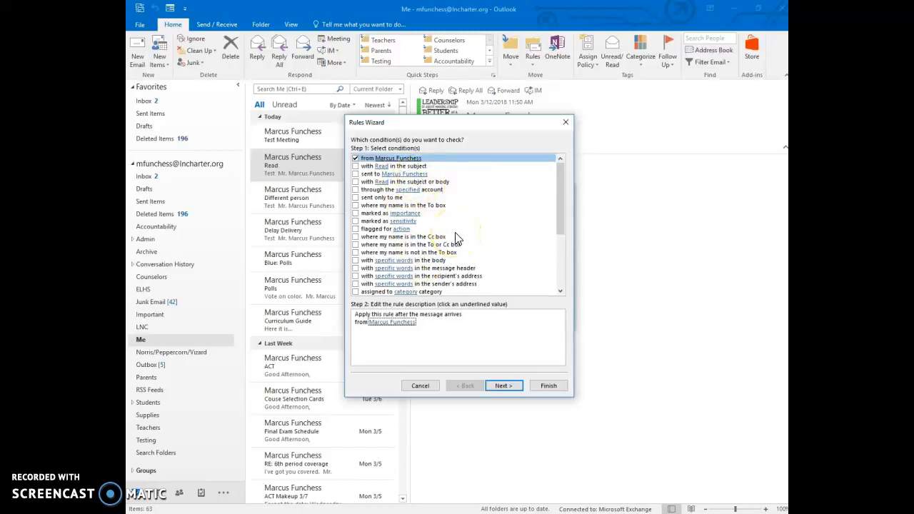
scroll(457, 237, "down", 2)
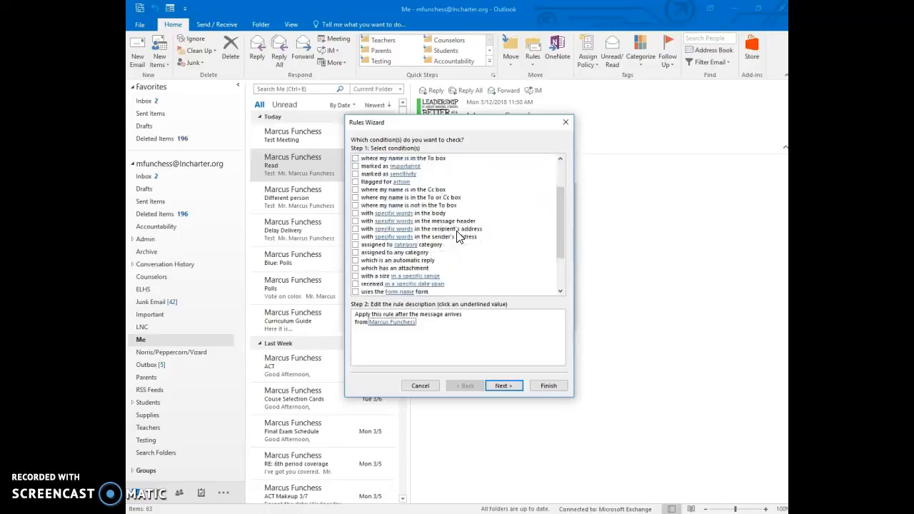
scroll(458, 237, "down", 1)
scroll(458, 237, "up", 3)
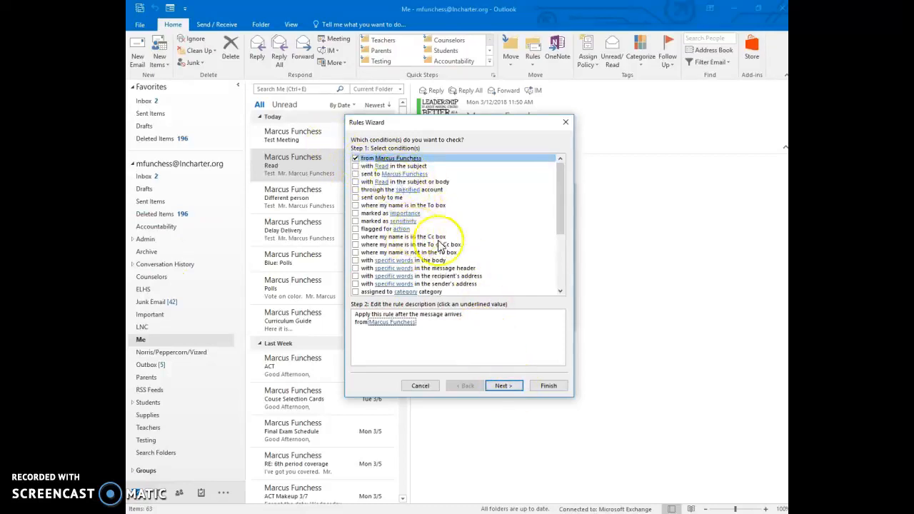
left_click(511, 389)
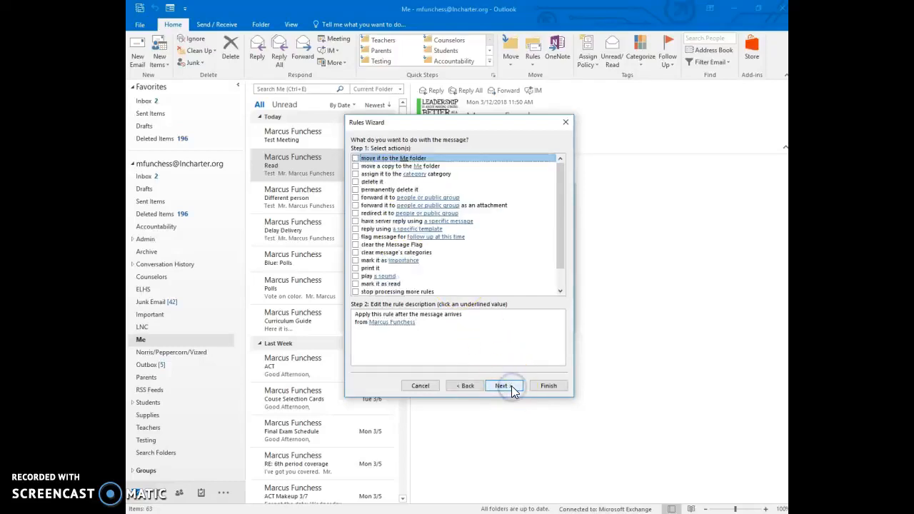
Set the rule's actions to move a copy to the Me folder and mark the message as read.
left_click(356, 159)
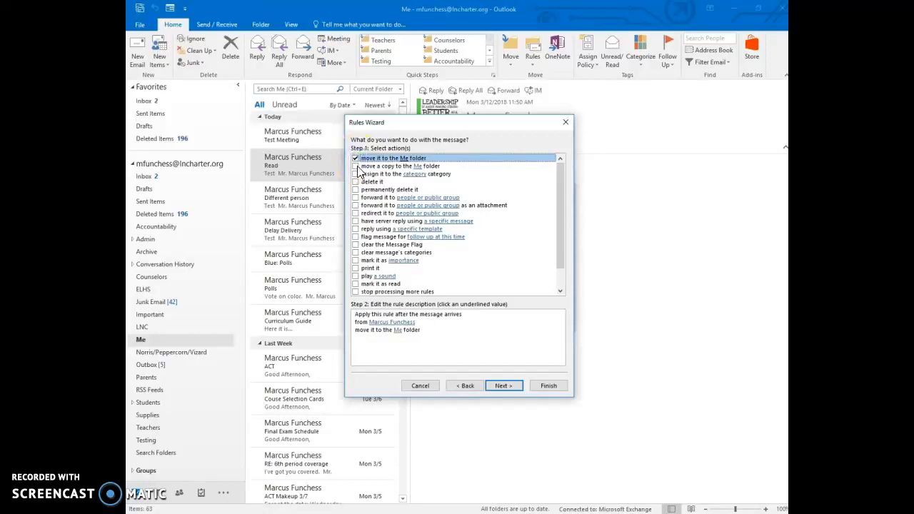
left_click(367, 167)
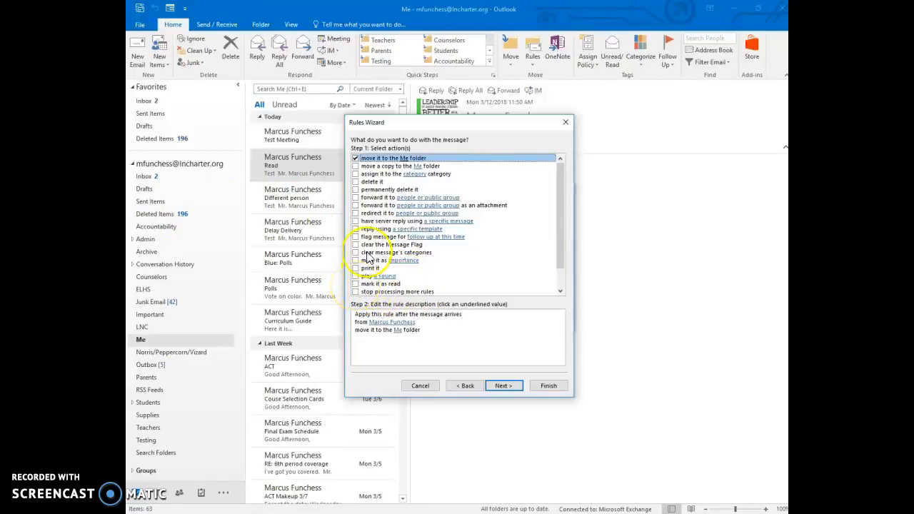
left_click(356, 166)
left_click(356, 158)
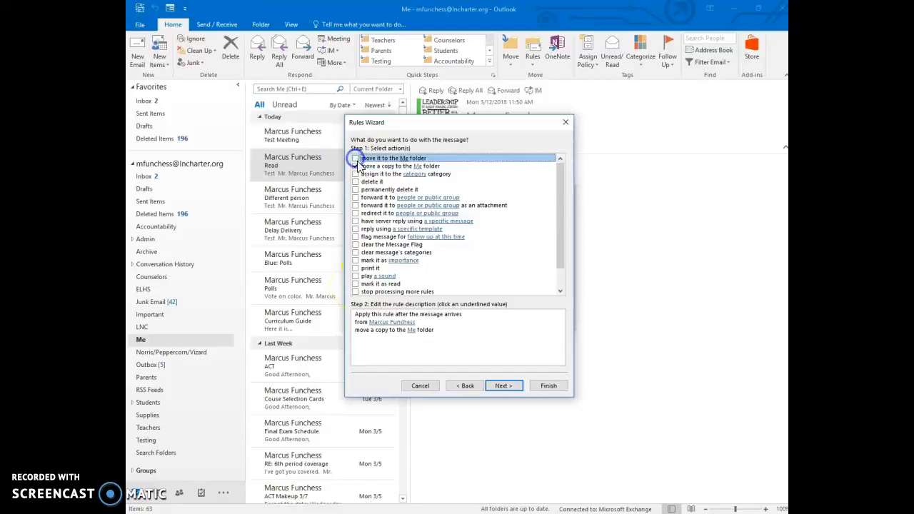
left_click(355, 283)
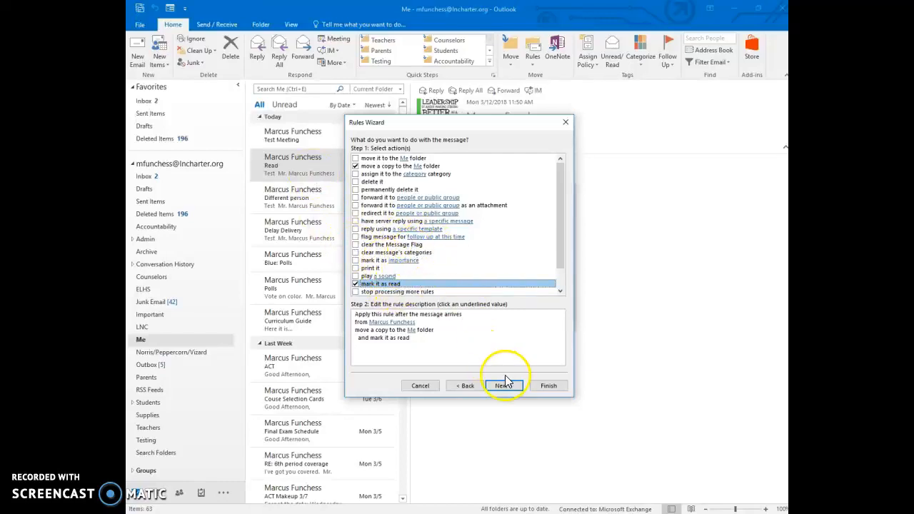
scroll(437, 224, "down", 1)
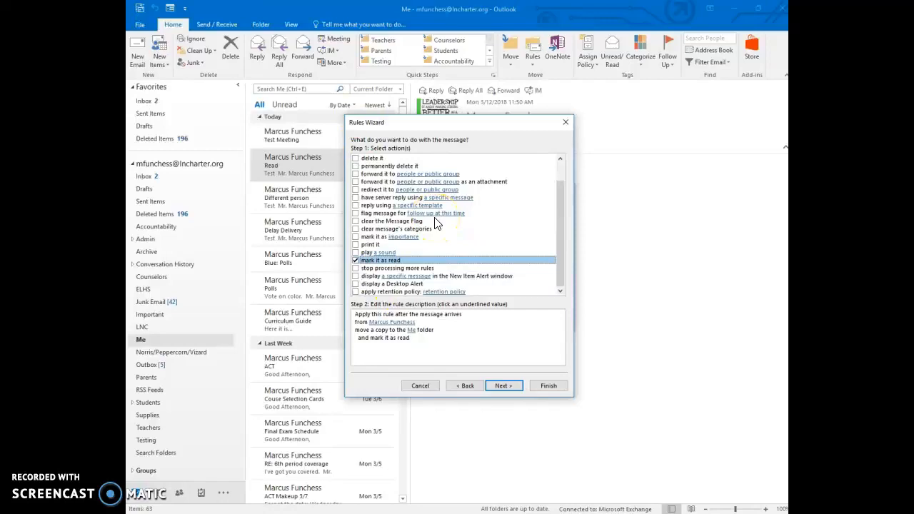
scroll(437, 223, "up", 1)
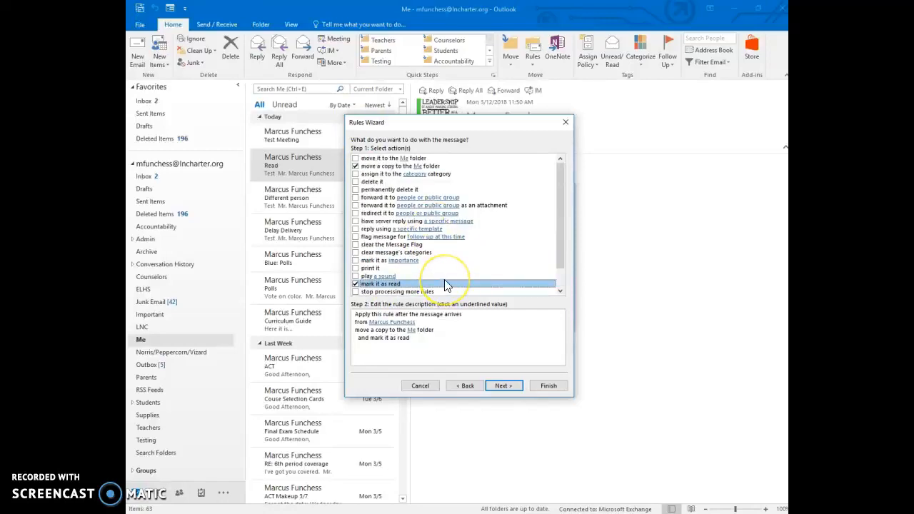
Look through the mailbox folders available as the destination for the rule's copied messages, then leave the folder choice as is.
left_click(420, 168)
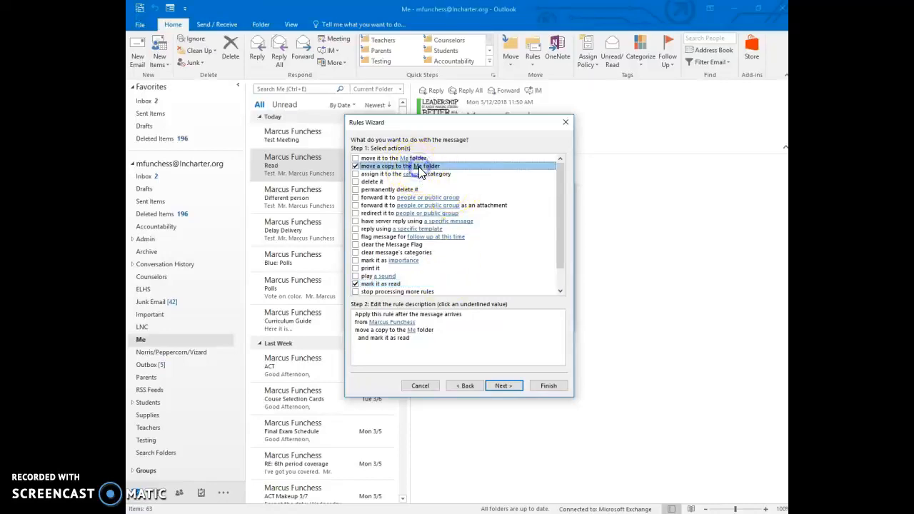
left_click(412, 331)
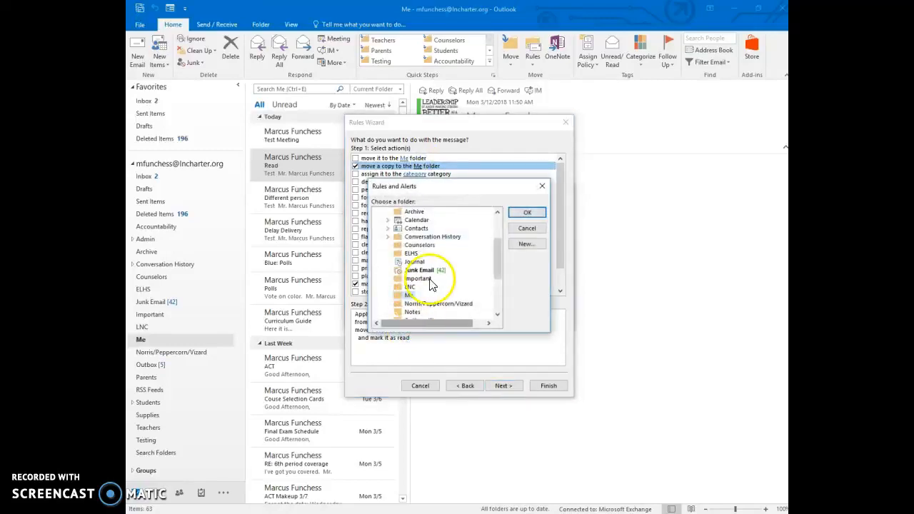
scroll(410, 270, "down", 3)
scroll(410, 270, "up", 6)
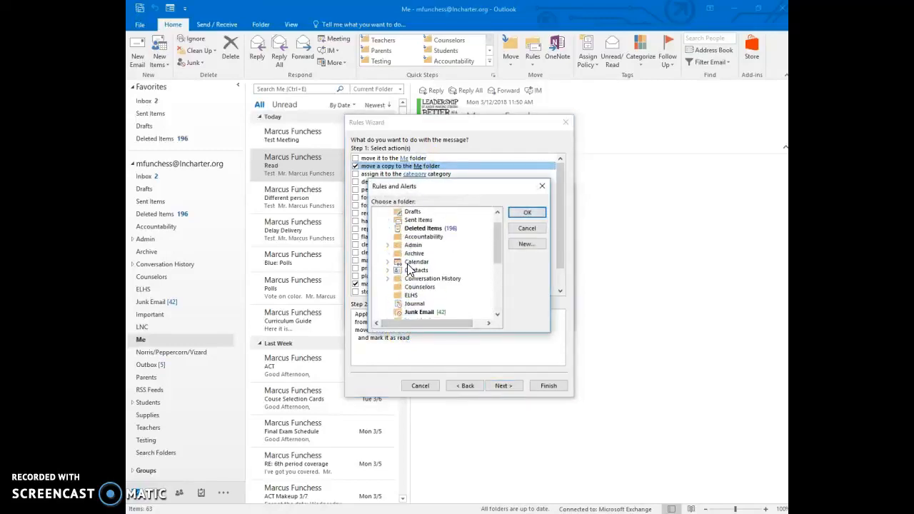
scroll(411, 270, "down", 2)
scroll(407, 270, "down", 2)
scroll(441, 268, "up", 1)
scroll(440, 269, "up", 1)
scroll(440, 270, "down", 3)
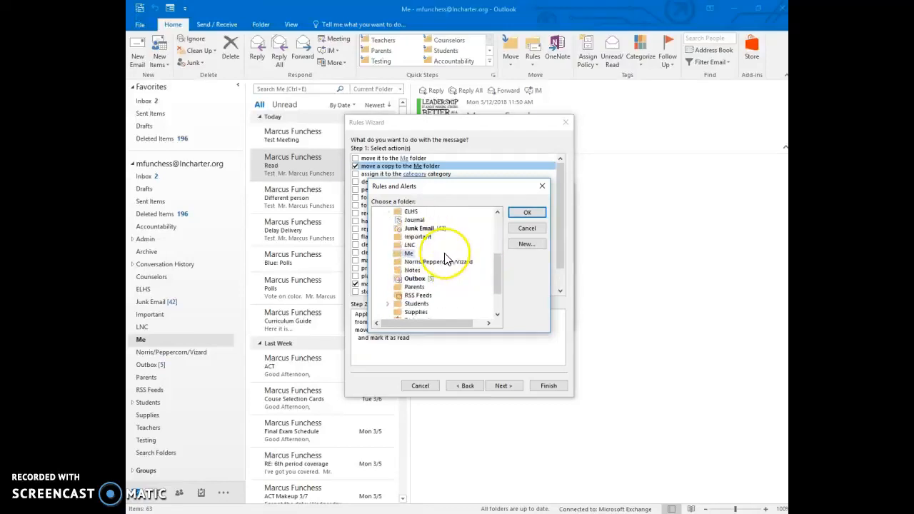
scroll(444, 263, "up", 4)
scroll(444, 258, "up", 2)
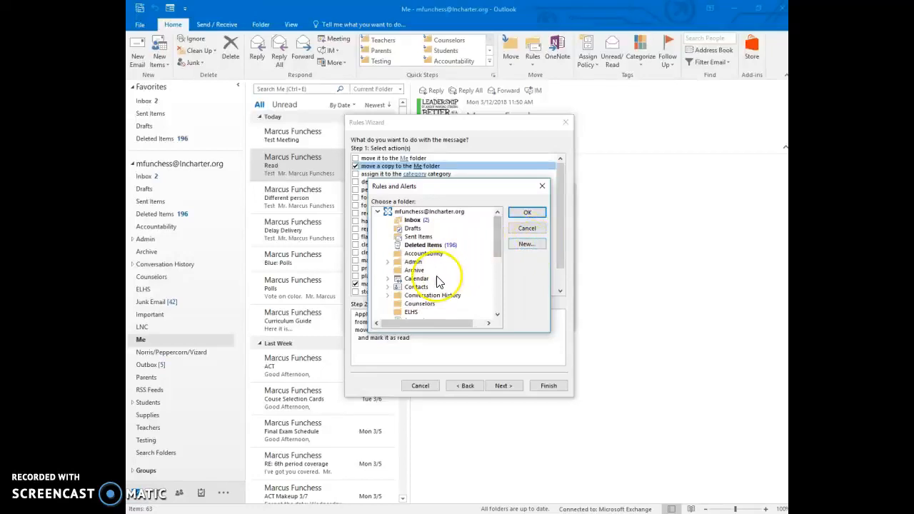
scroll(424, 286, "down", 3)
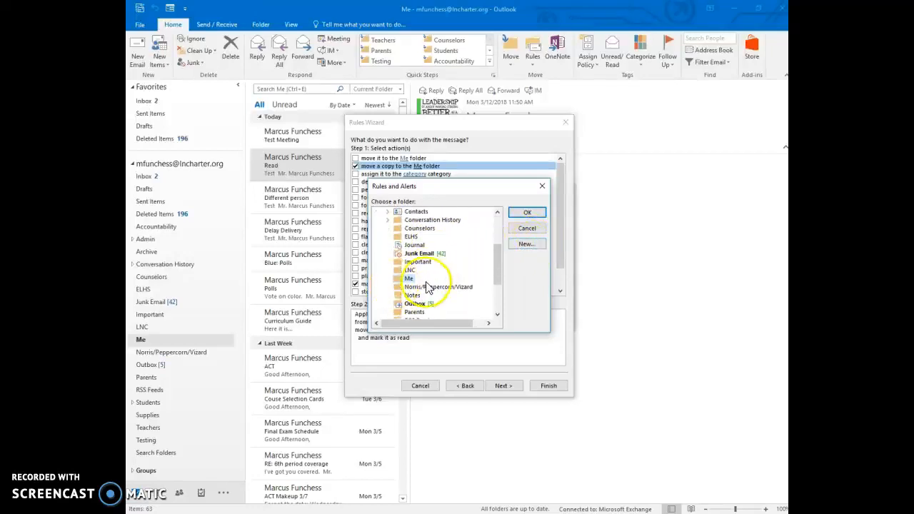
left_click(528, 228)
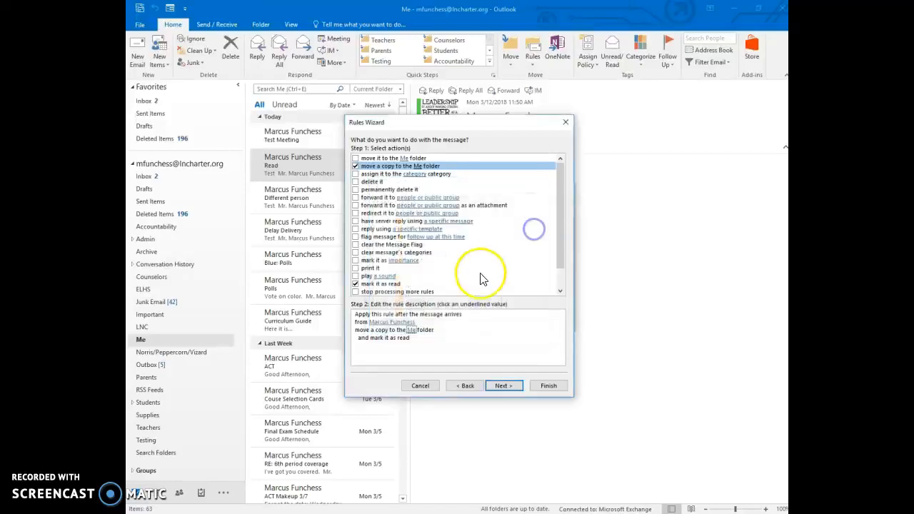
Review the rule's available exceptions, proceed to the final setup page without adding any, and discard the rule.
left_click(504, 386)
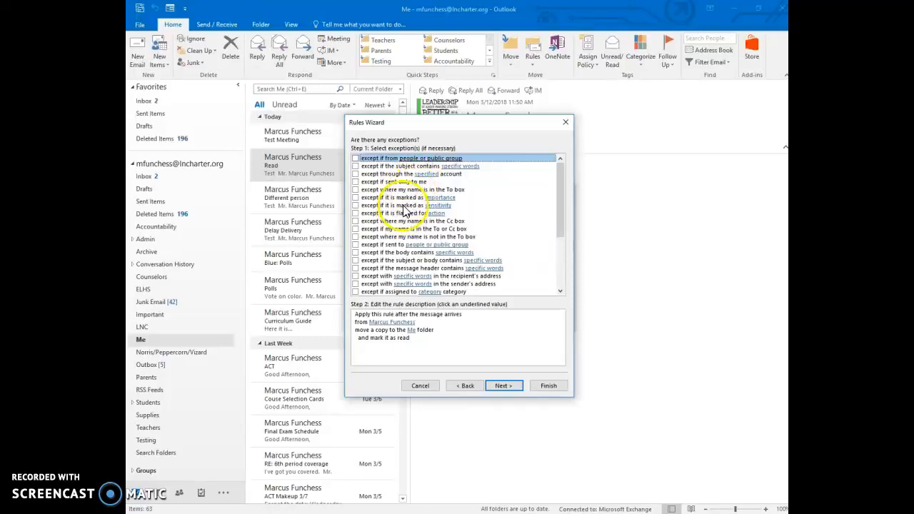
scroll(404, 207, "down", 1)
scroll(404, 210, "down", 2)
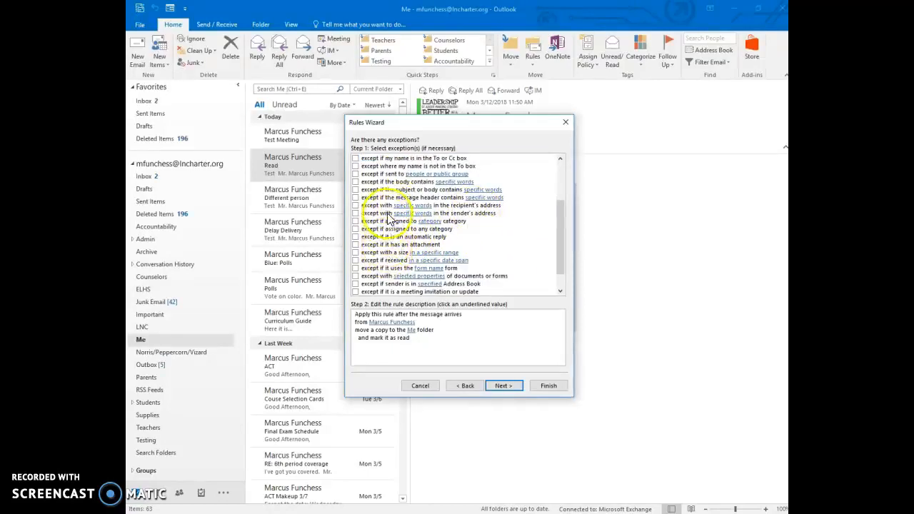
scroll(392, 184, "up", 3)
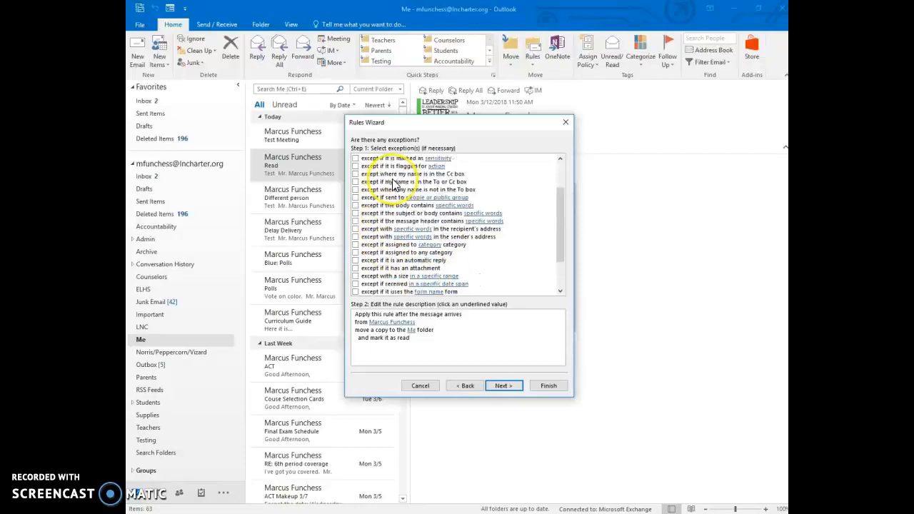
left_click(512, 386)
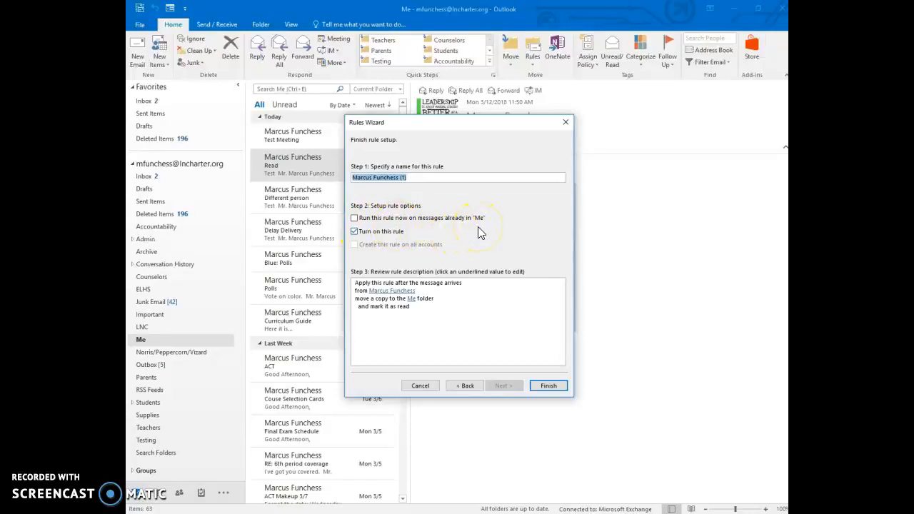
left_click(422, 386)
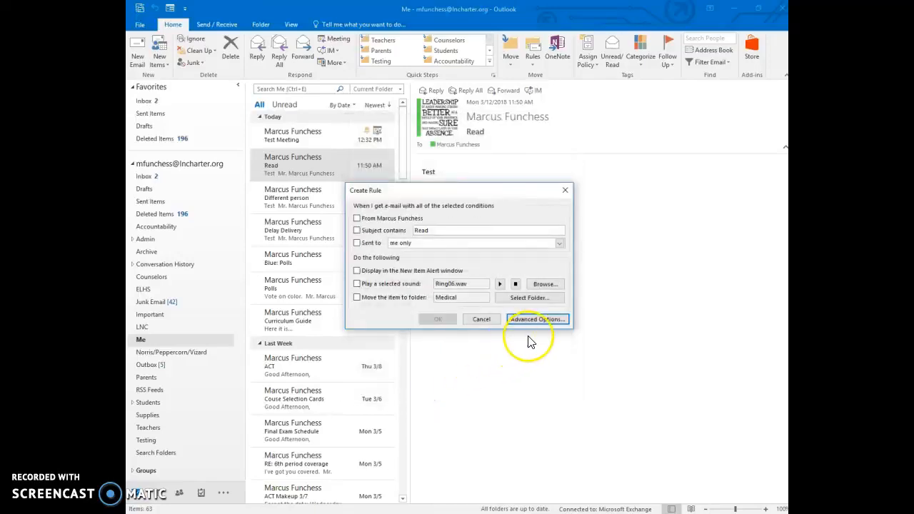
left_click(481, 320)
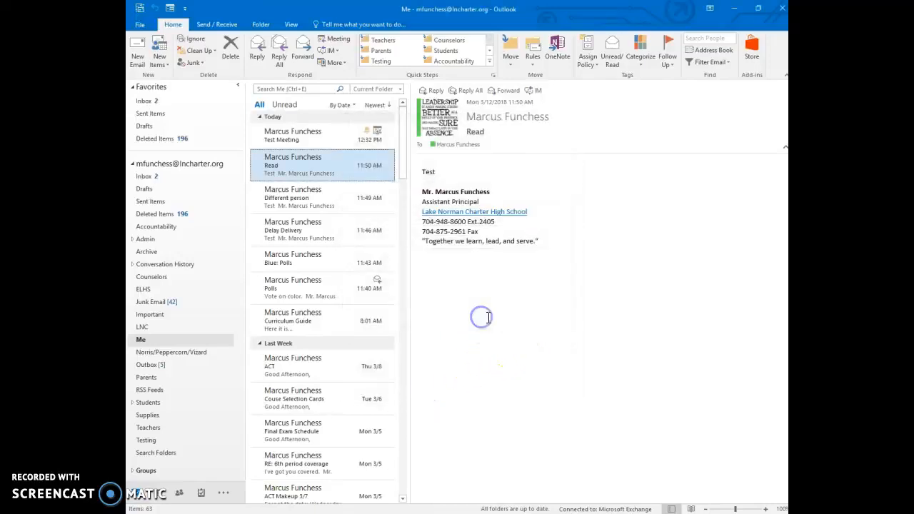
left_click(535, 59)
left_click(539, 93)
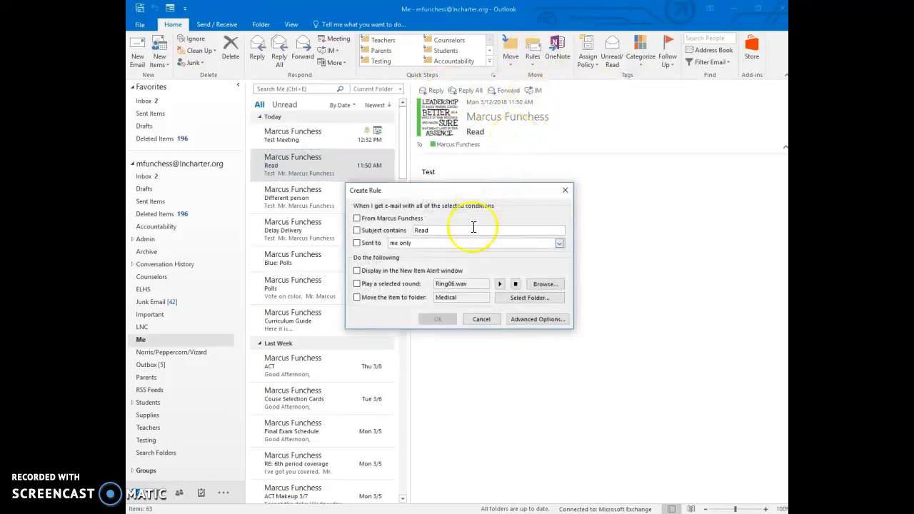
left_click(532, 320)
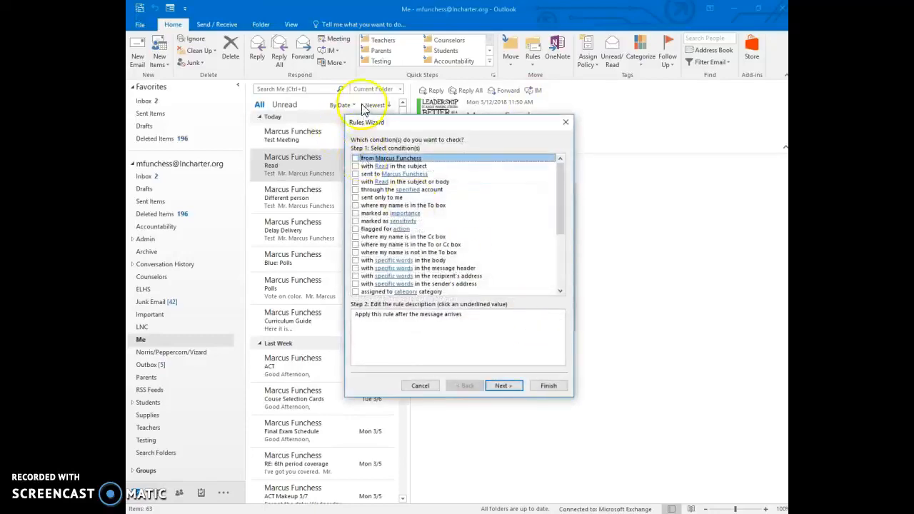
left_click(424, 386)
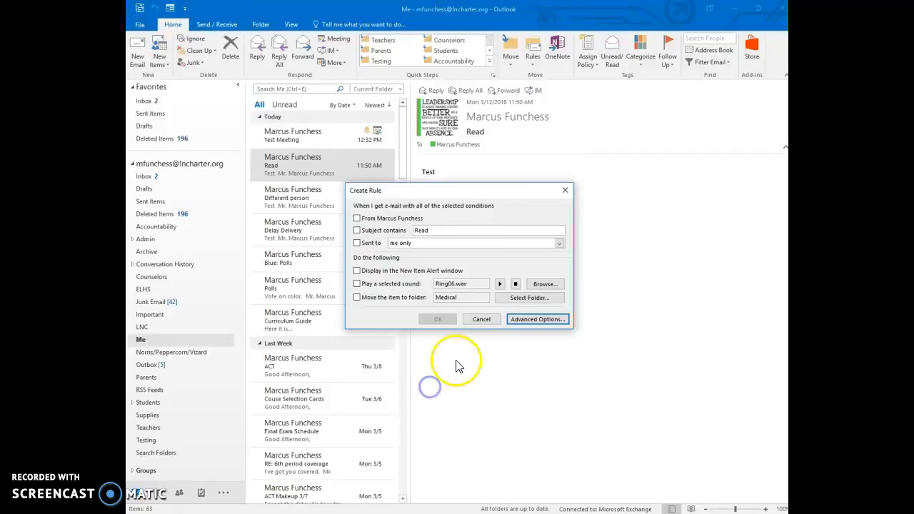
left_click(481, 319)
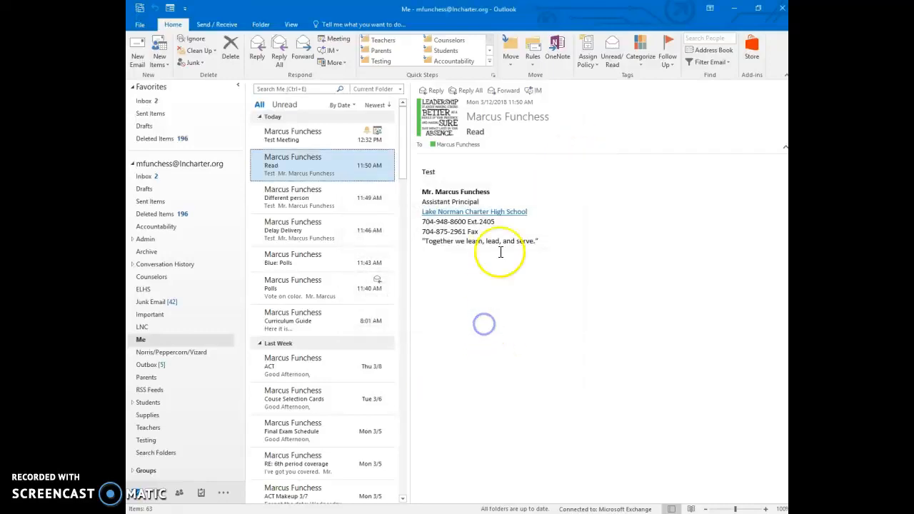
From the list of existing e-mail rules, open the mailbox owner's own sender rule for editing.
left_click(533, 63)
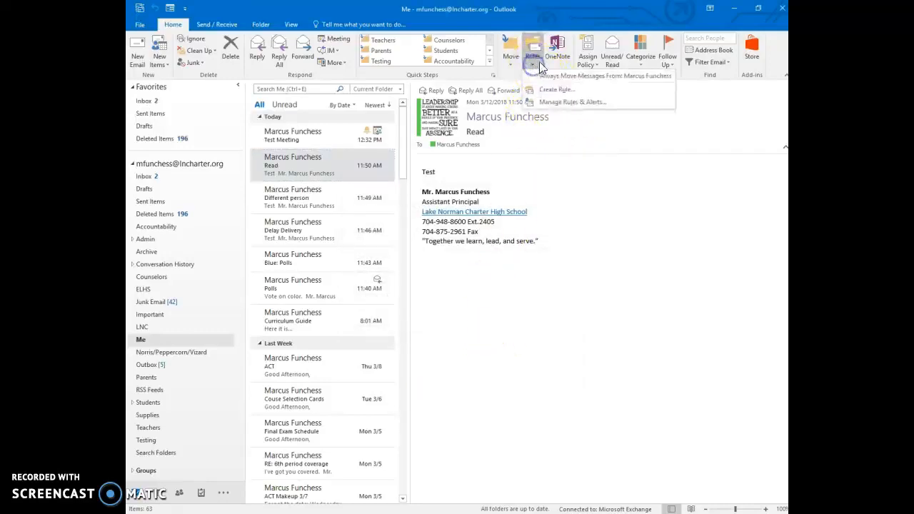
left_click(549, 101)
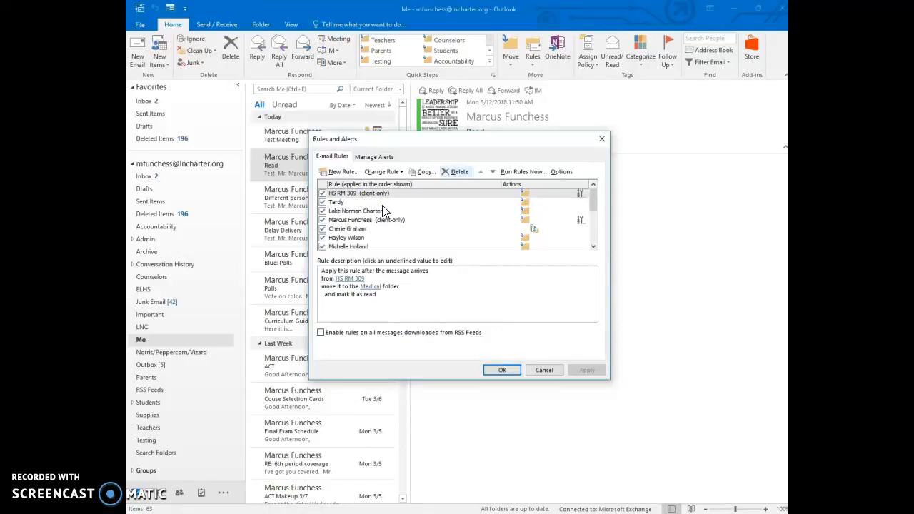
left_click(364, 220)
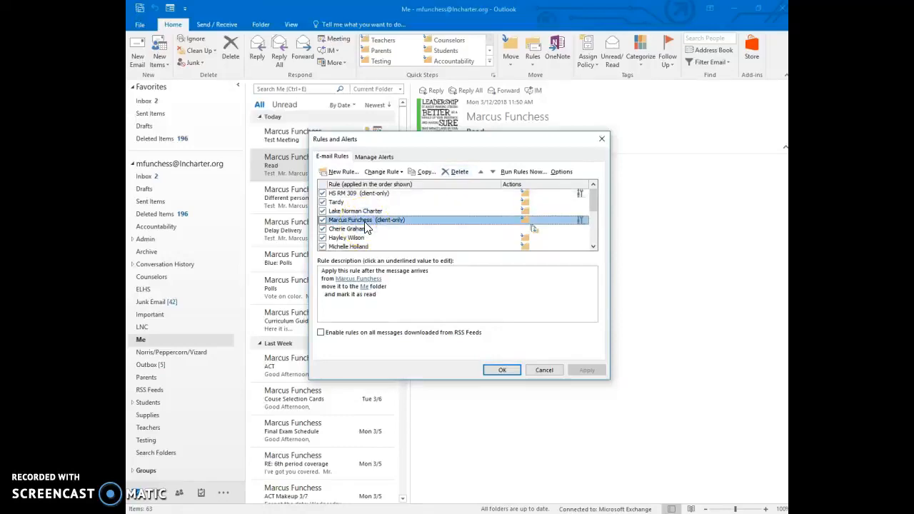
double_click(357, 222)
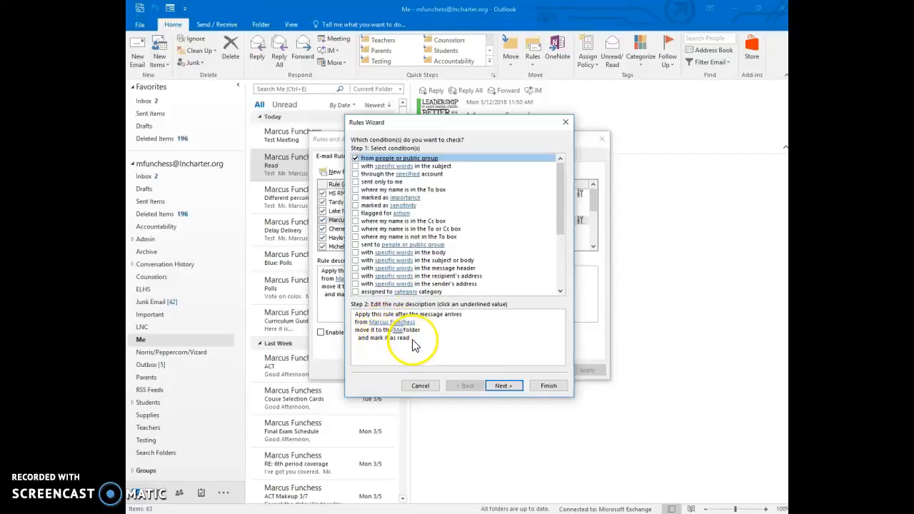
Cancel the open rule and add the mark-as-read action to the rule second from the end of the rules list.
left_click(432, 387)
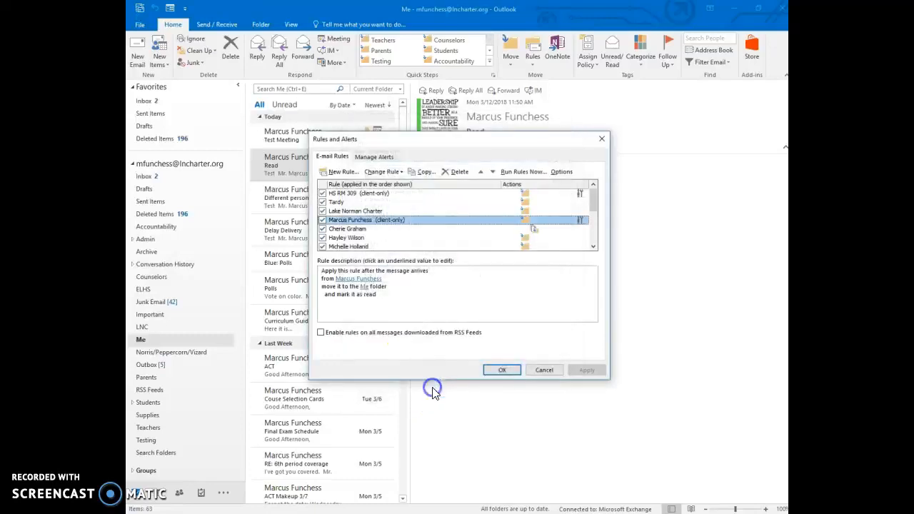
scroll(383, 237, "down", 5)
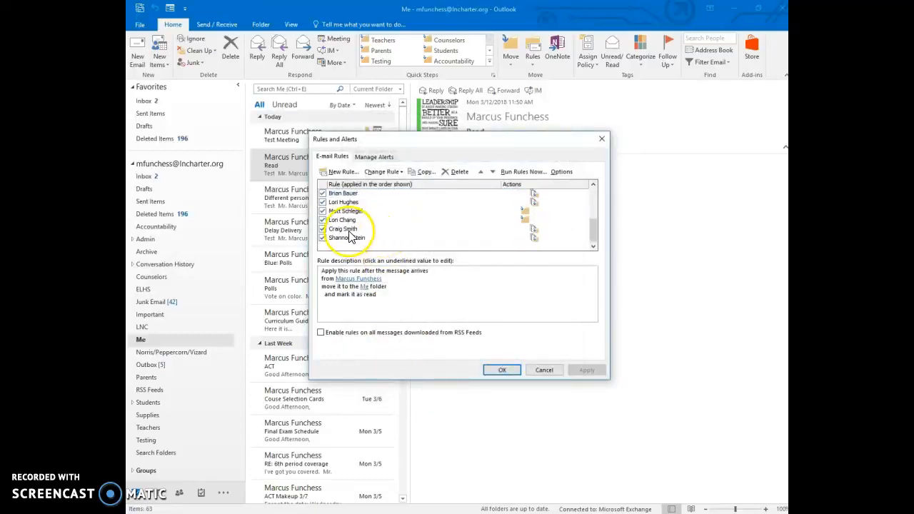
double_click(349, 230)
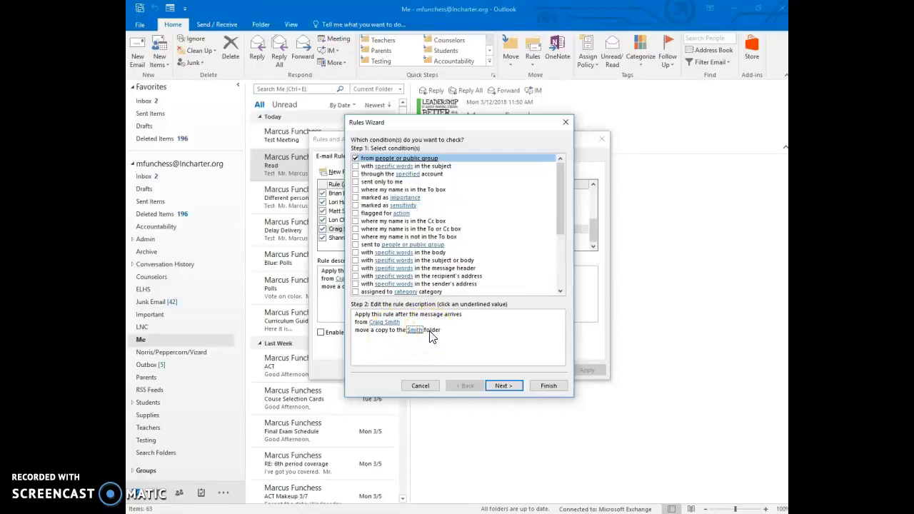
left_click(505, 387)
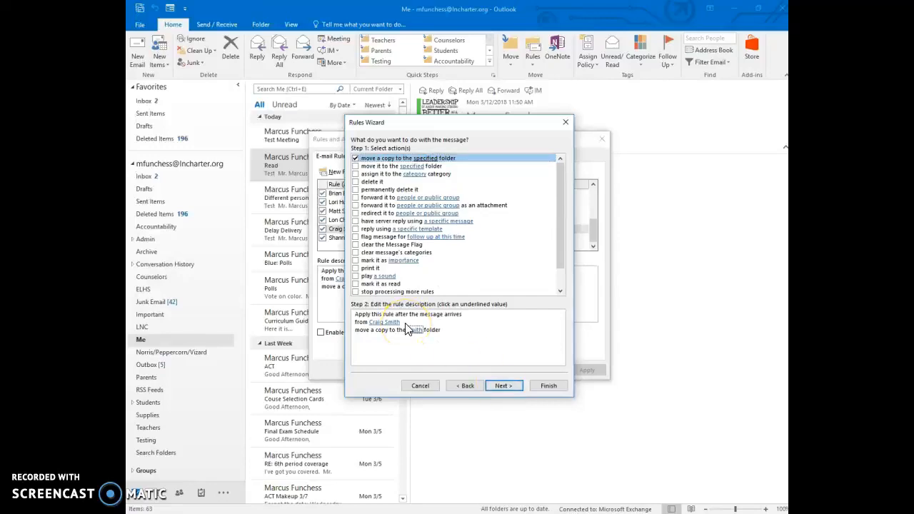
left_click(355, 283)
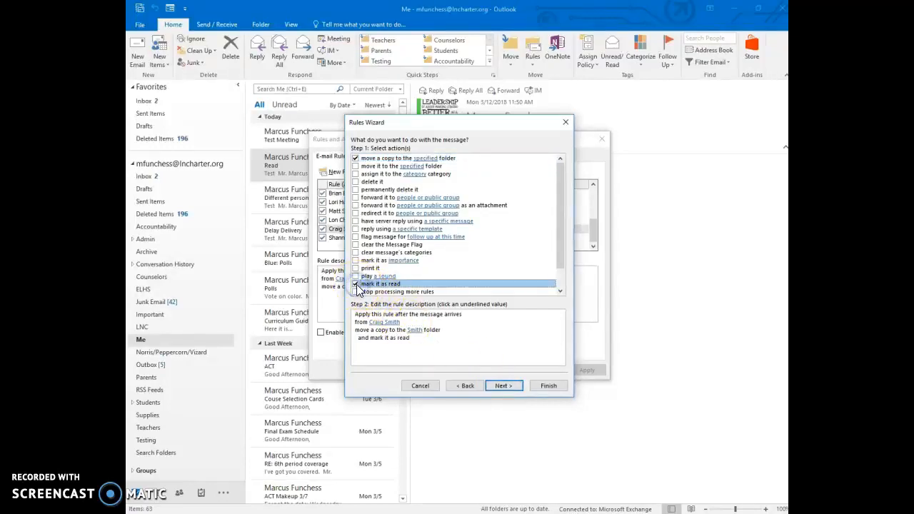
left_click(500, 388)
left_click(546, 388)
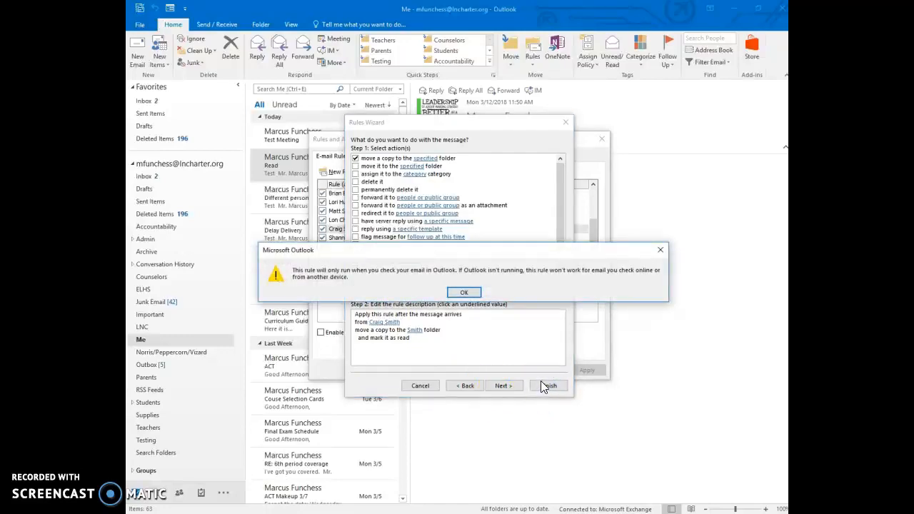
left_click(471, 293)
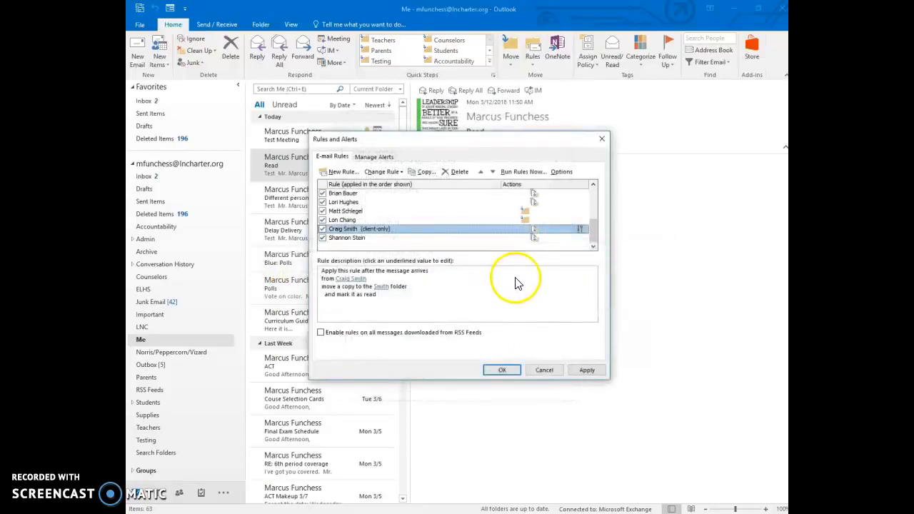
Reopen the same rule and remove its mark-as-read action, leaving only the copy-to-folder action.
double_click(351, 230)
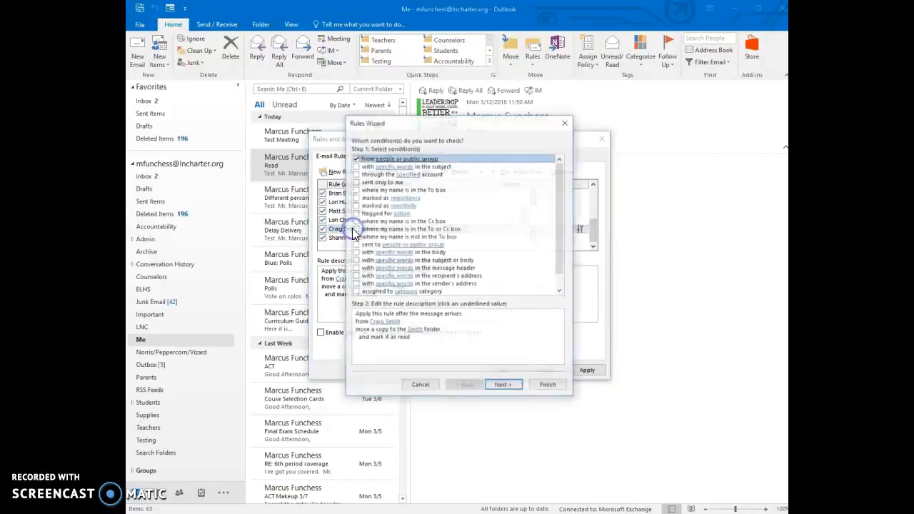
left_click(425, 330)
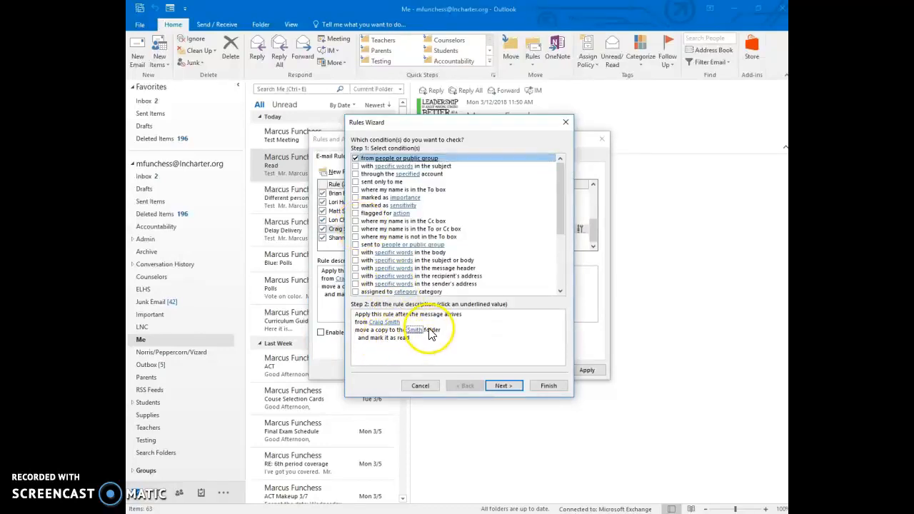
left_click(504, 385)
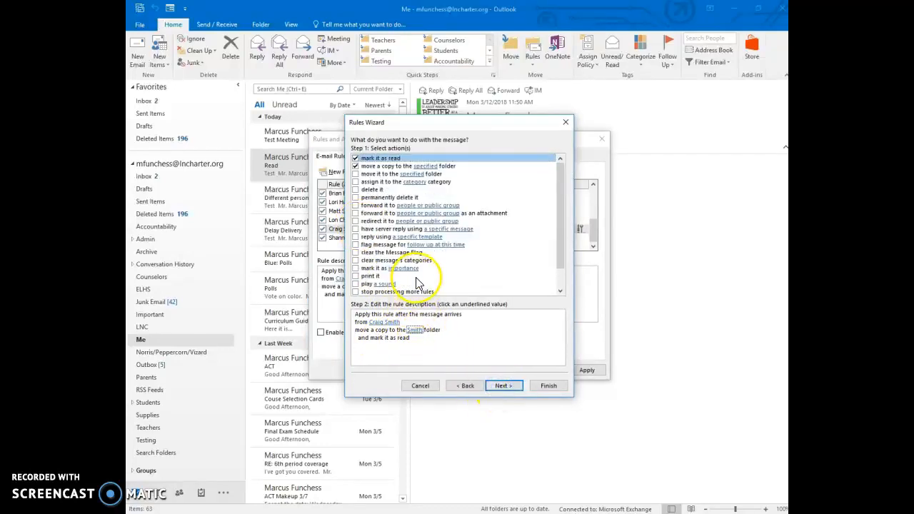
left_click(356, 159)
left_click(517, 386)
left_click(539, 386)
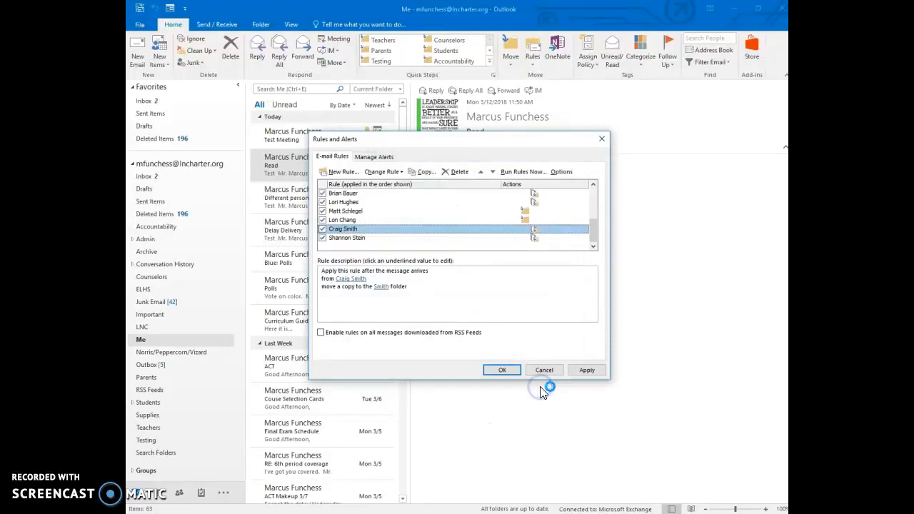
Look through the full list of e-mail rules and their actions, and close Rules and Alerts.
left_click(534, 231)
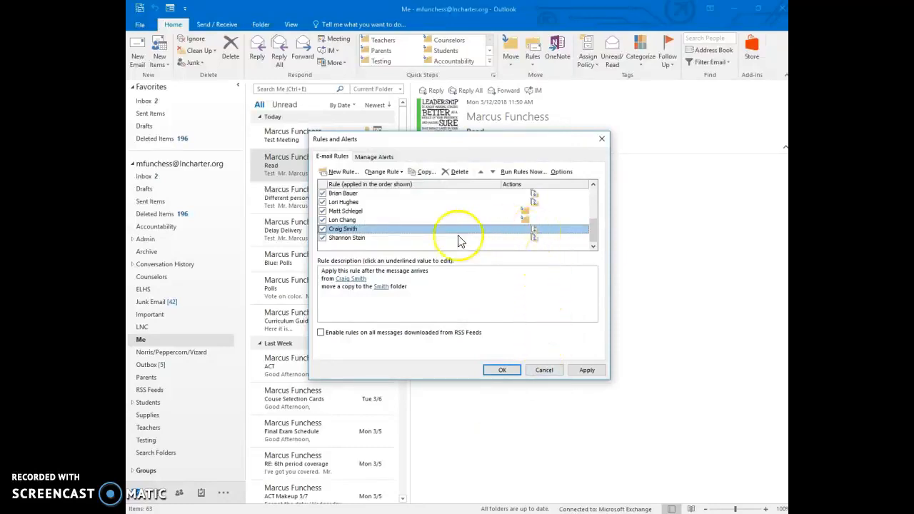
scroll(368, 232, "up", 2)
scroll(368, 234, "up", 1)
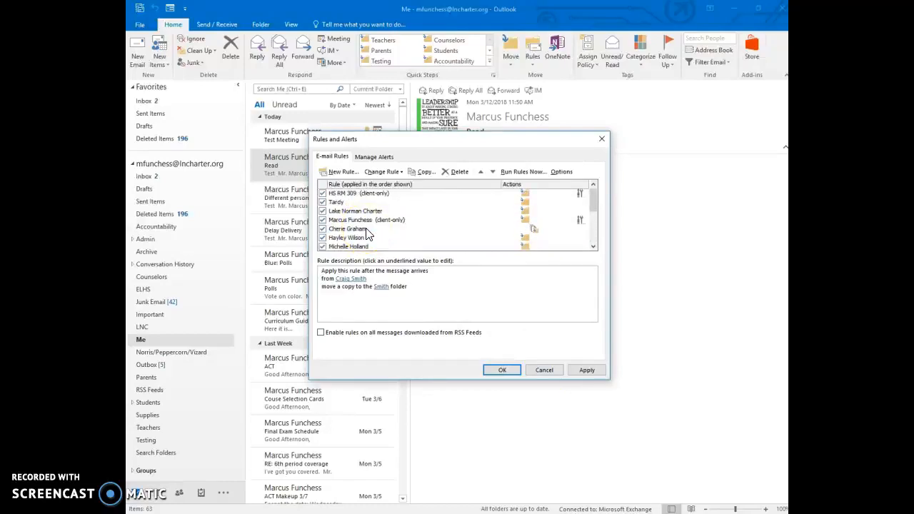
scroll(368, 234, "down", 4)
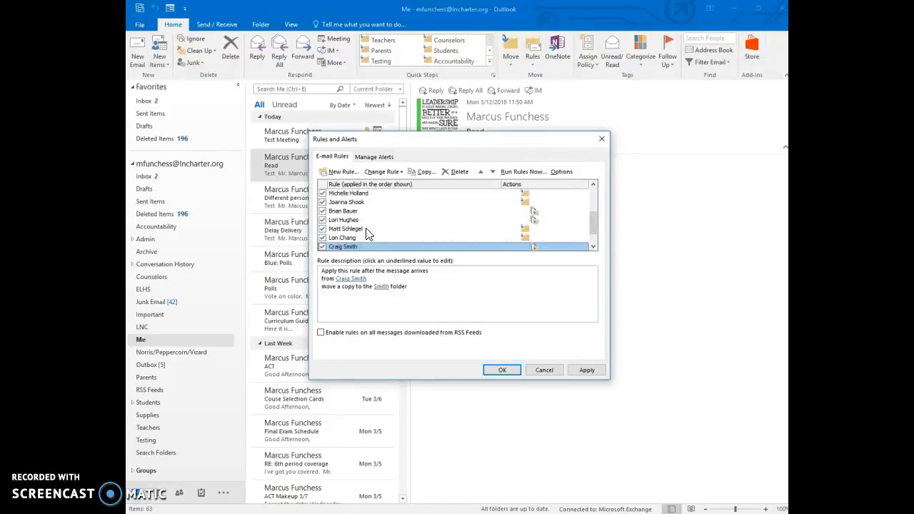
left_click(512, 369)
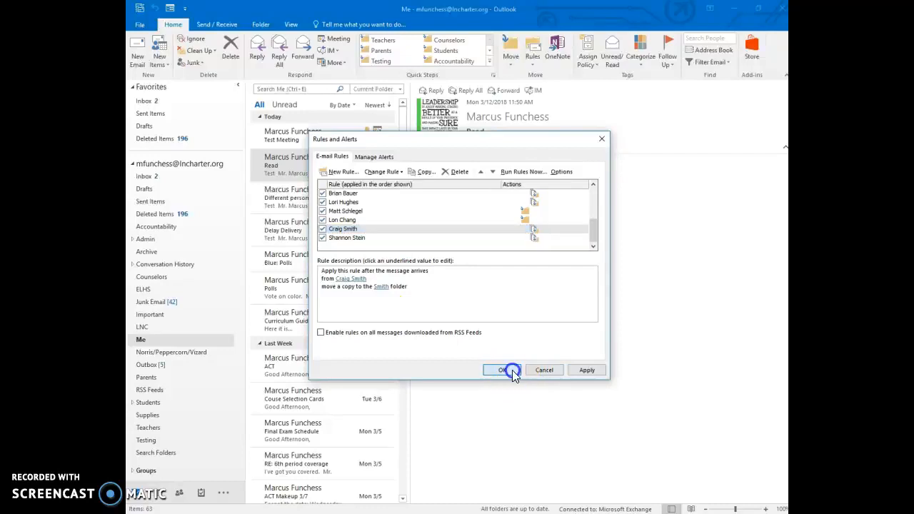
left_click(543, 370)
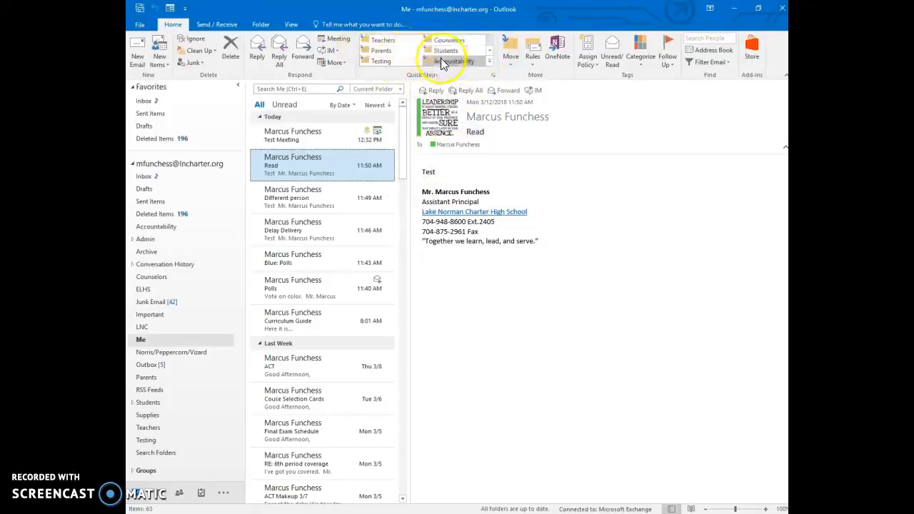
Create a new quick step that copies messages to the Testing folder.
left_click(489, 53)
left_click(490, 54)
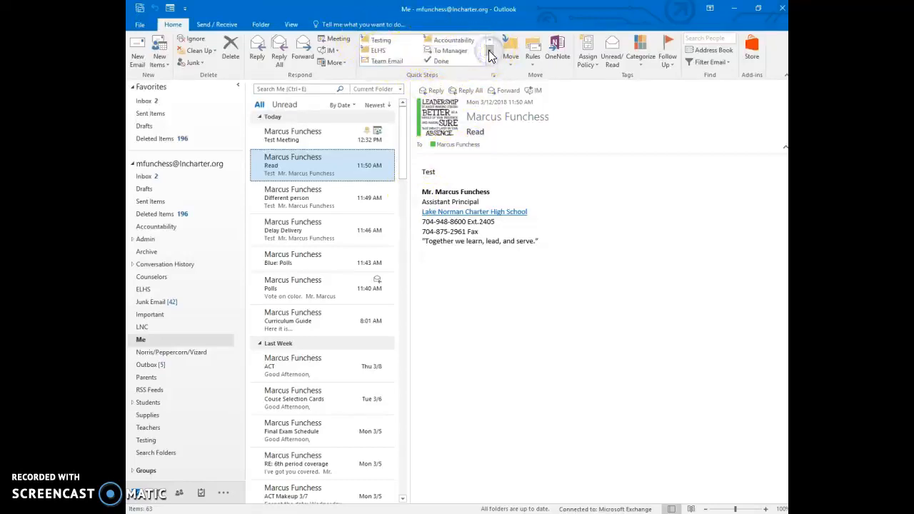
left_click(488, 51)
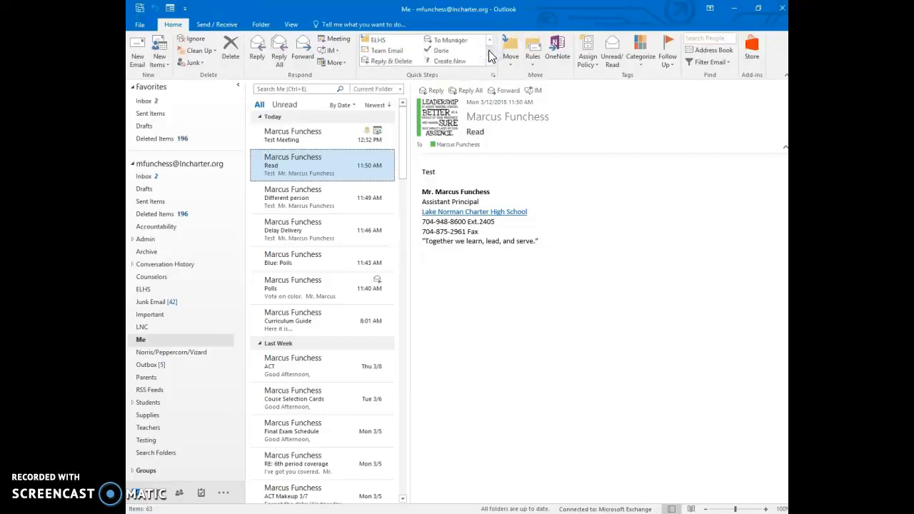
left_click(449, 62)
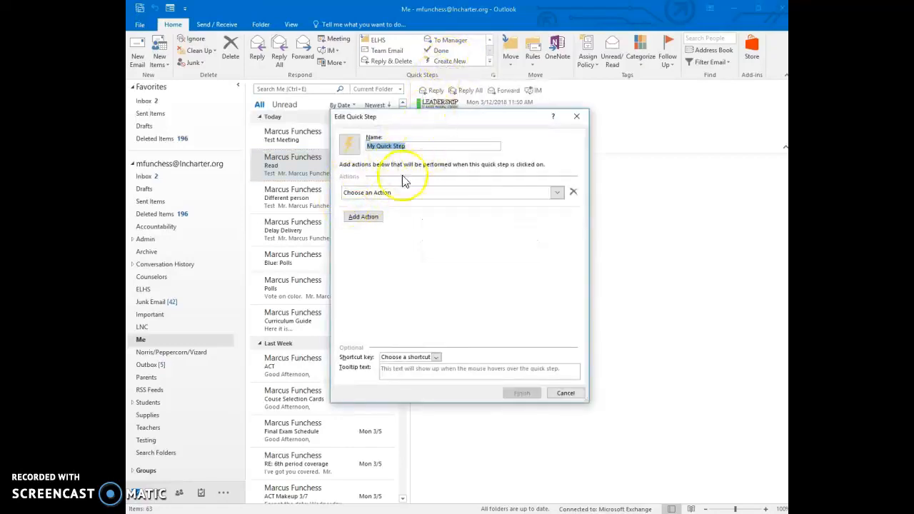
left_click(558, 193)
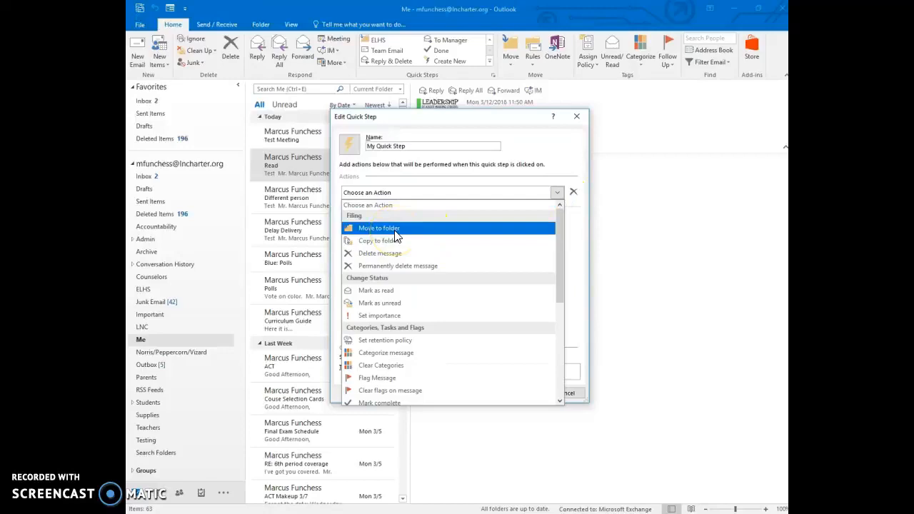
left_click(379, 241)
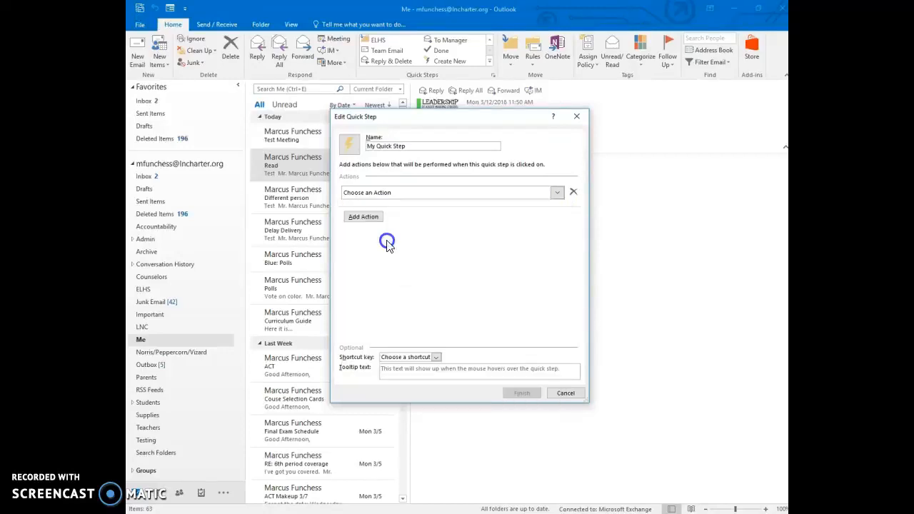
left_click(559, 211)
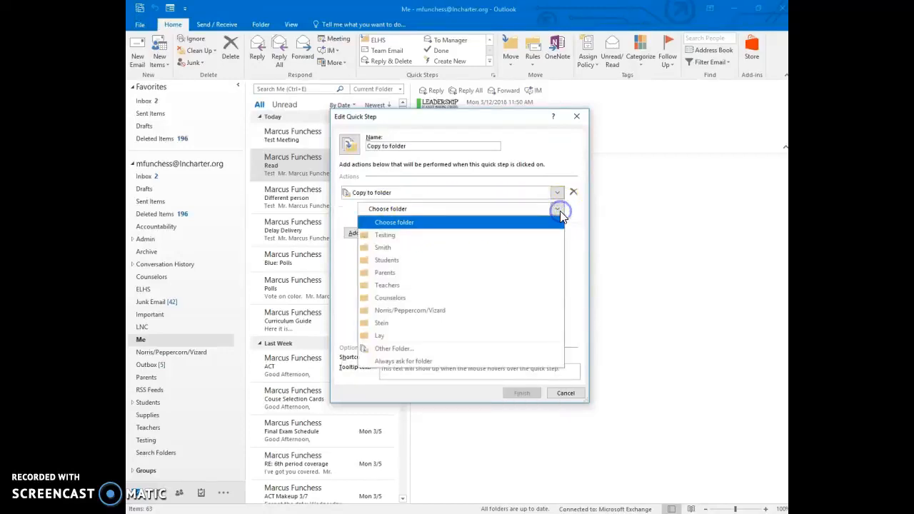
left_click(473, 237)
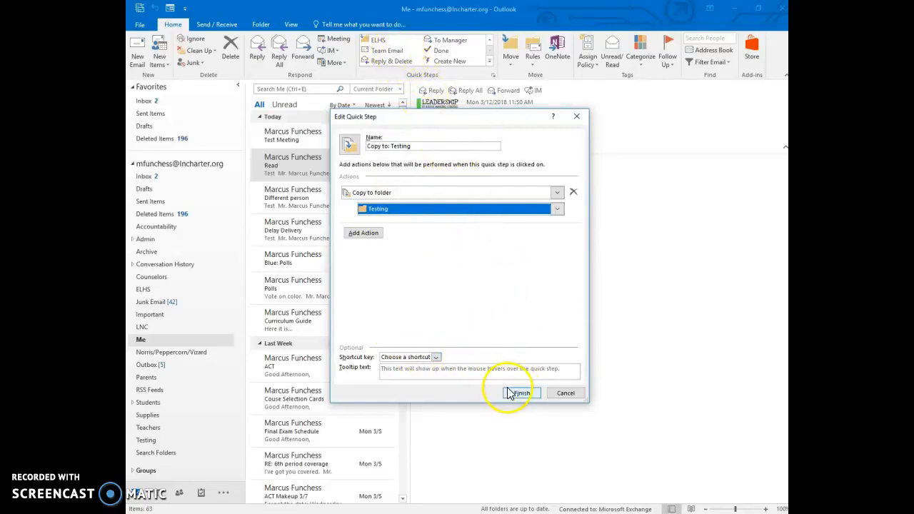
left_click(520, 393)
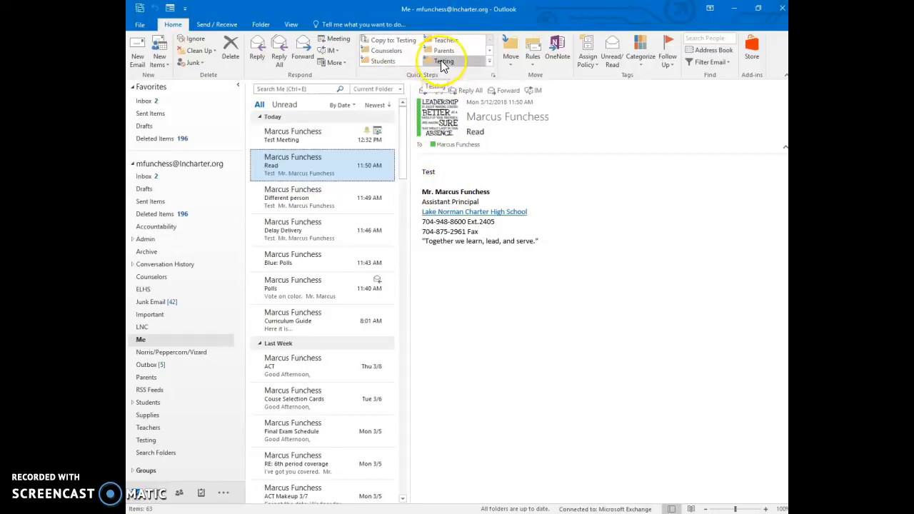
Delete the Copy to: Testing quick step.
right_click(393, 42)
left_click(419, 77)
left_click(422, 283)
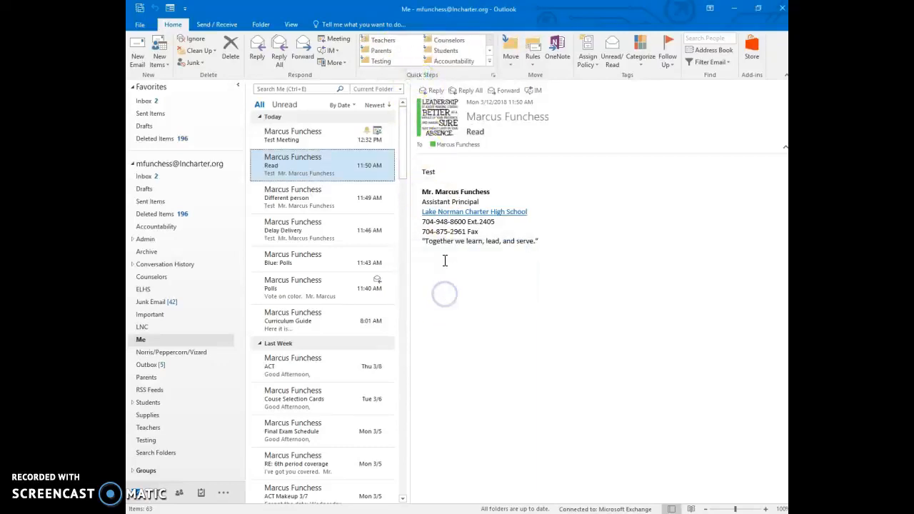